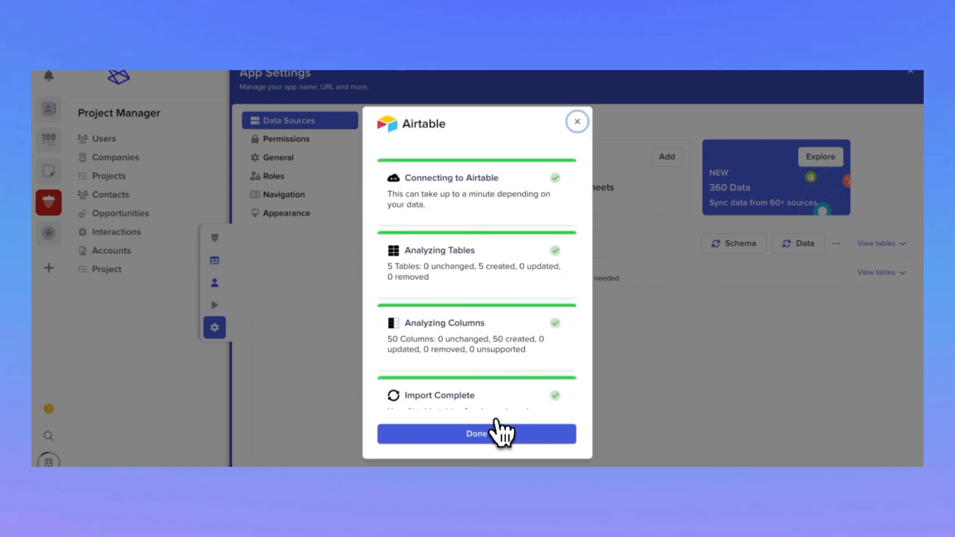
- Finish the Airtable import and review the Campaigns table's columns and the options for adding a field
left_click(494, 432)
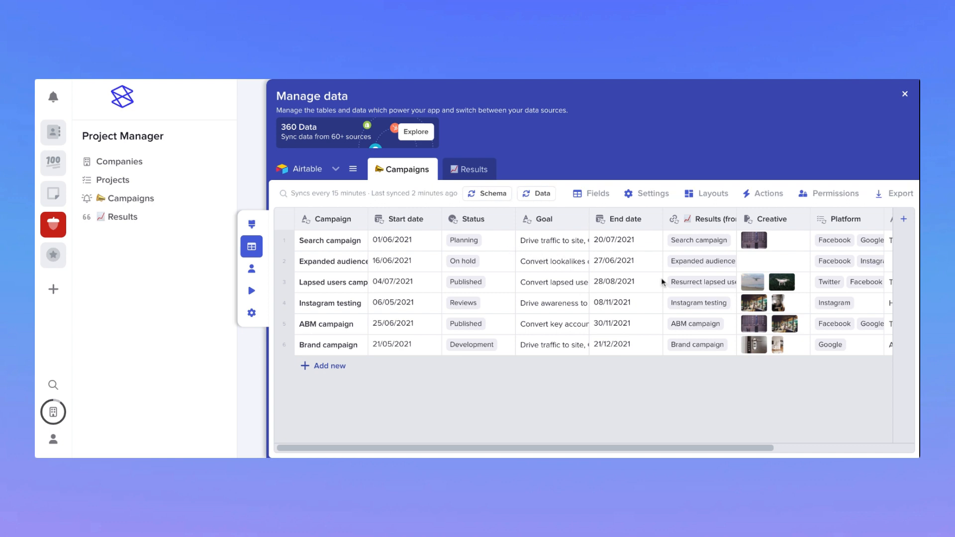
scroll(661, 278, "right", 5)
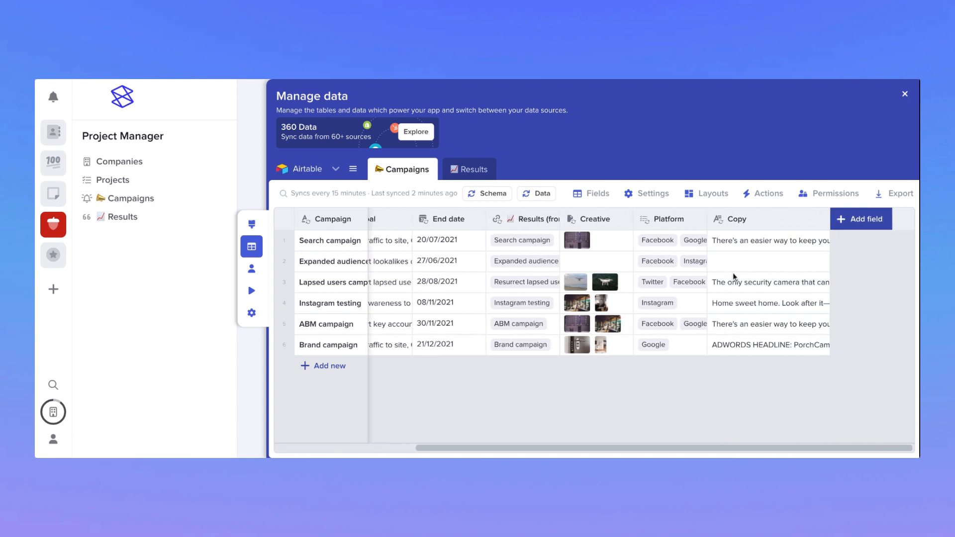
left_click(860, 221)
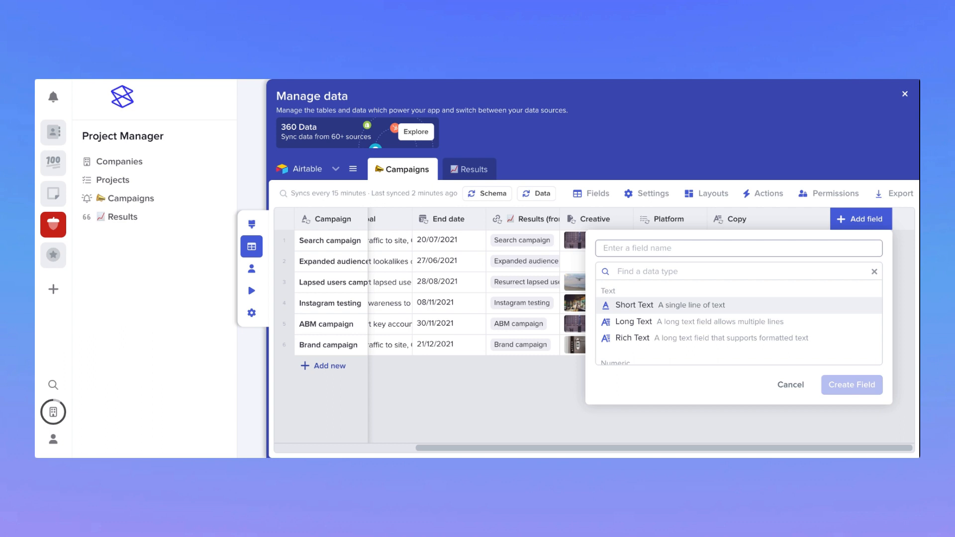
left_click(580, 287)
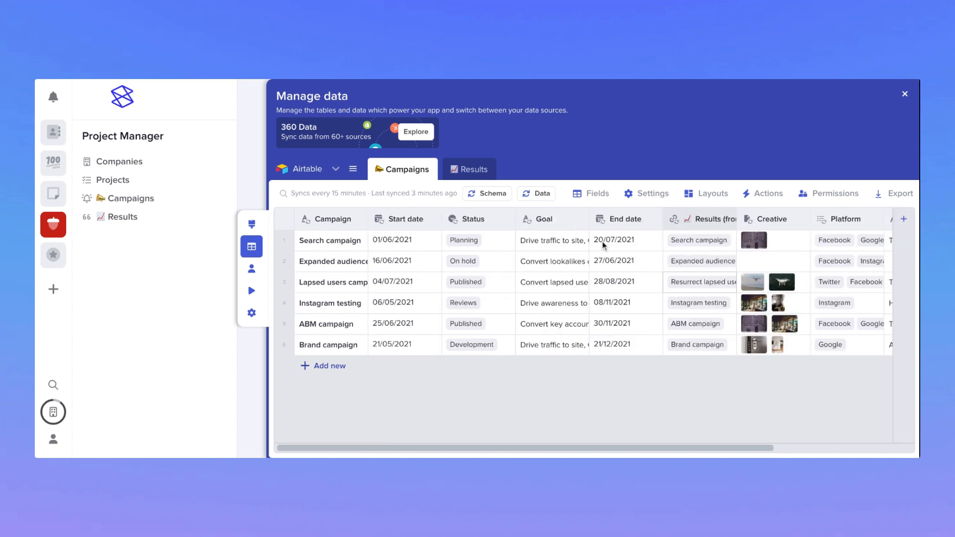
- Disable the Platform and Copy fields of the Campaigns table
left_click(593, 200)
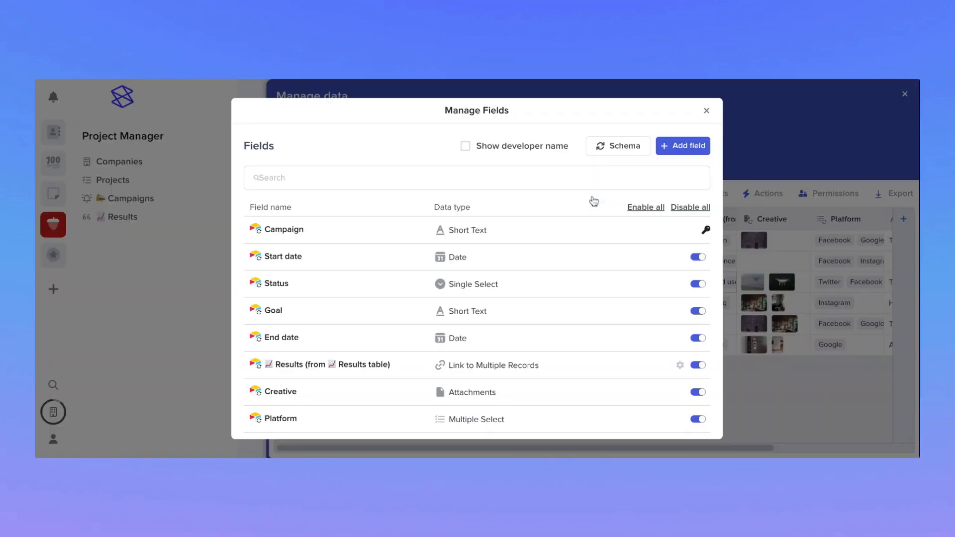
scroll(639, 247, "down", 2)
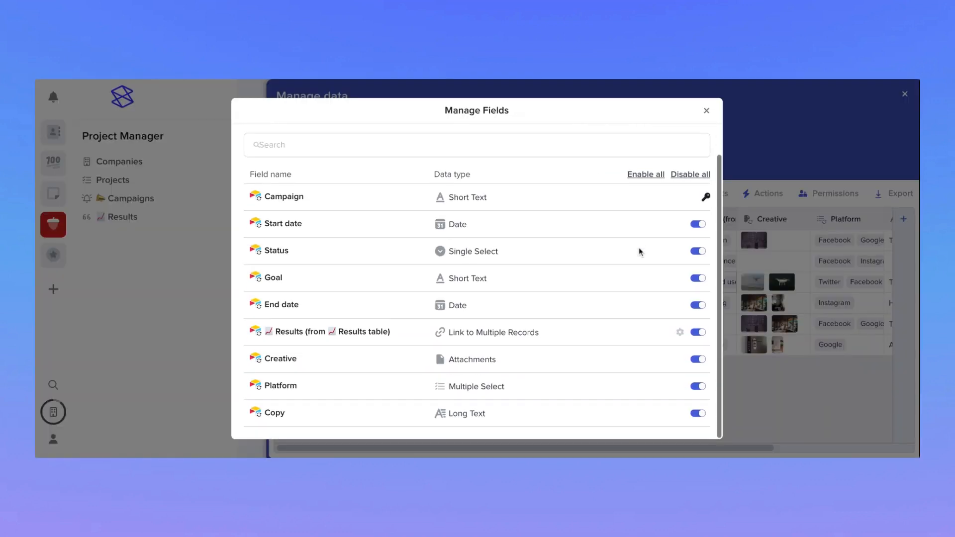
left_click_drag(696, 389, 698, 416)
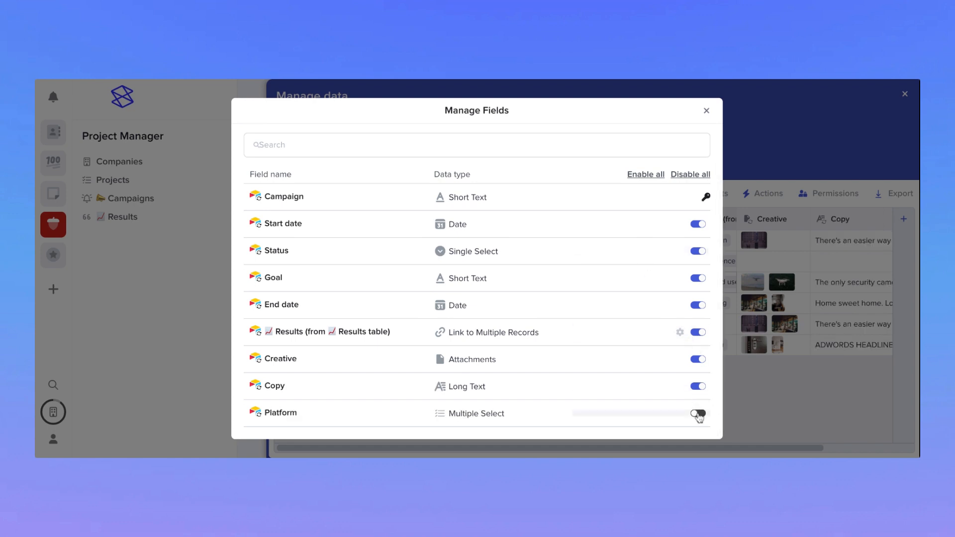
left_click(698, 386)
left_click(706, 110)
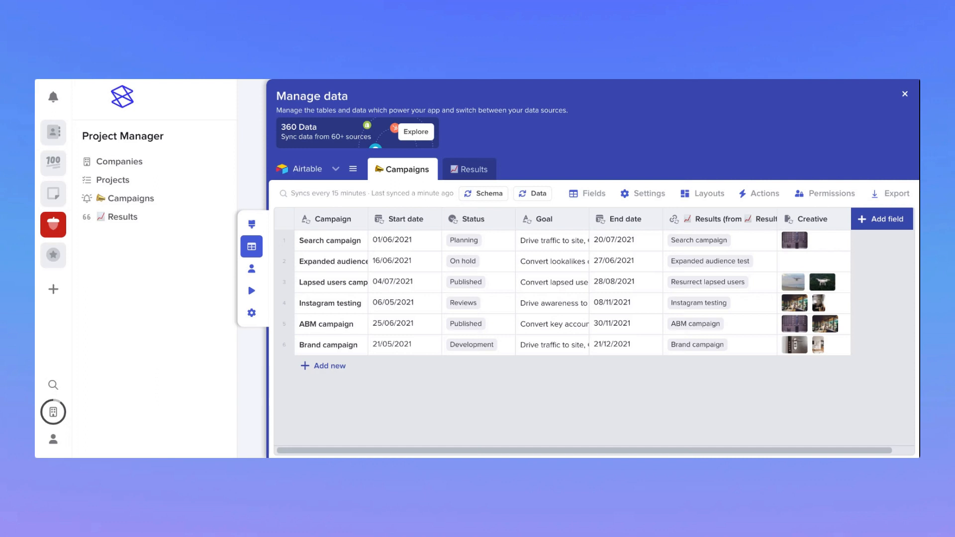
- Add Google Sheets as a new data source named "Google Sheets" and complete its import
left_click(321, 169)
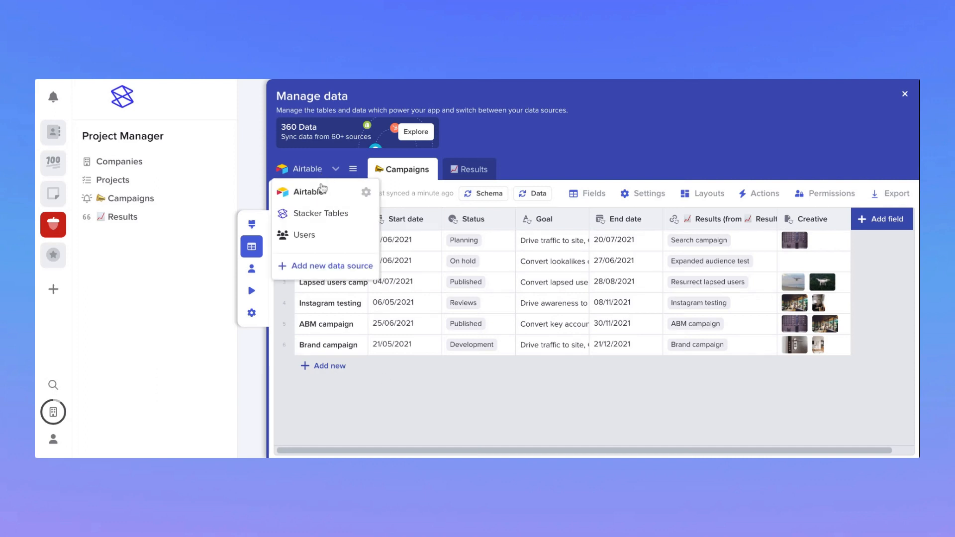
left_click(322, 271)
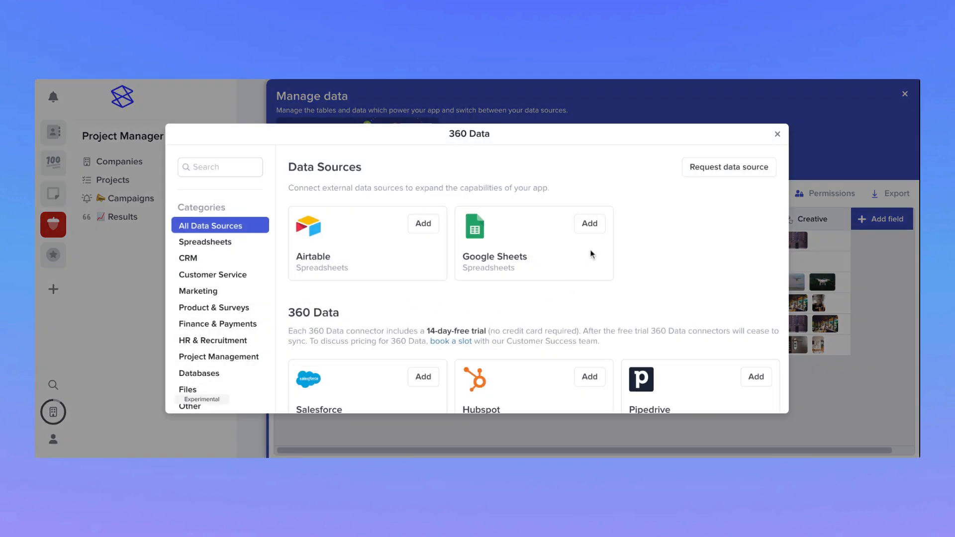
left_click(589, 224)
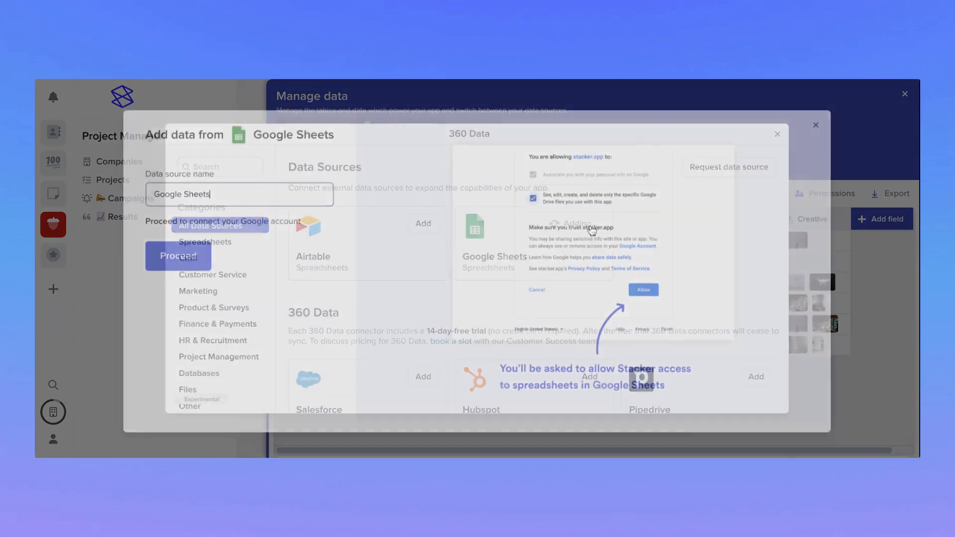
left_click(178, 253)
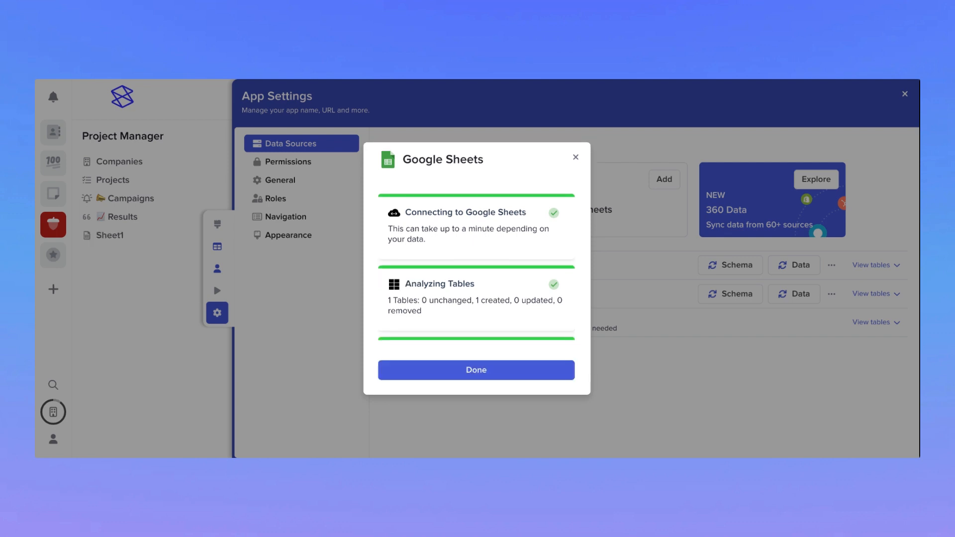
left_click(426, 374)
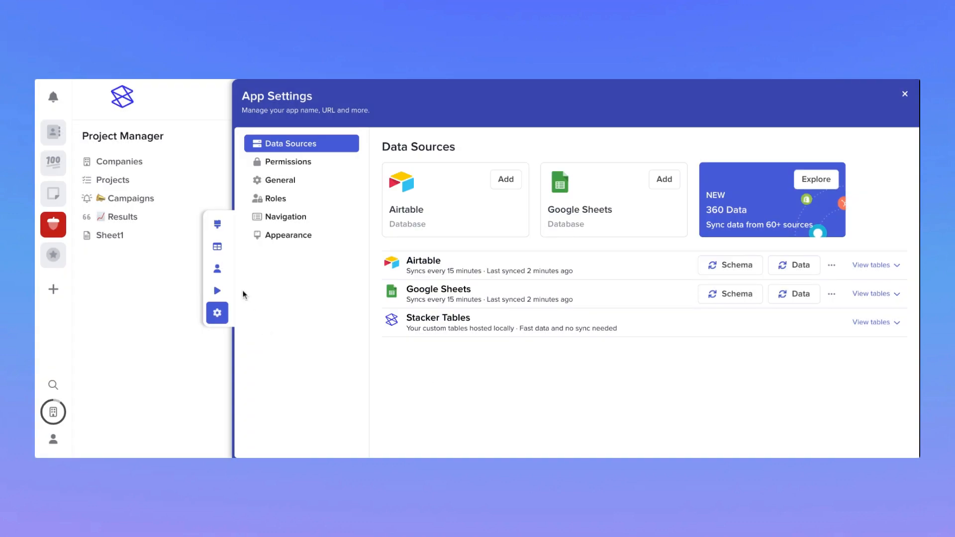
- Open Sheet1 from the Google Sheets data source in the data manager
left_click(217, 246)
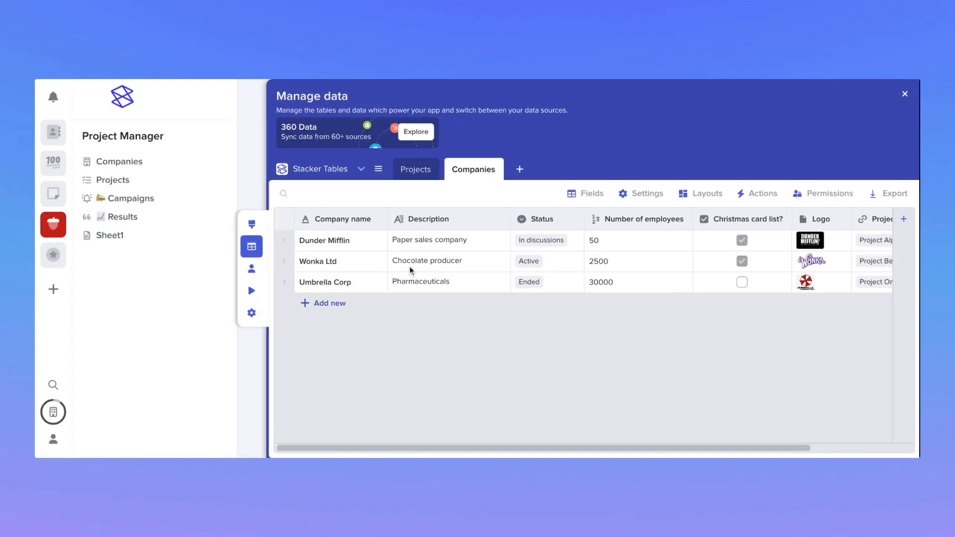
left_click(361, 169)
left_click(337, 186)
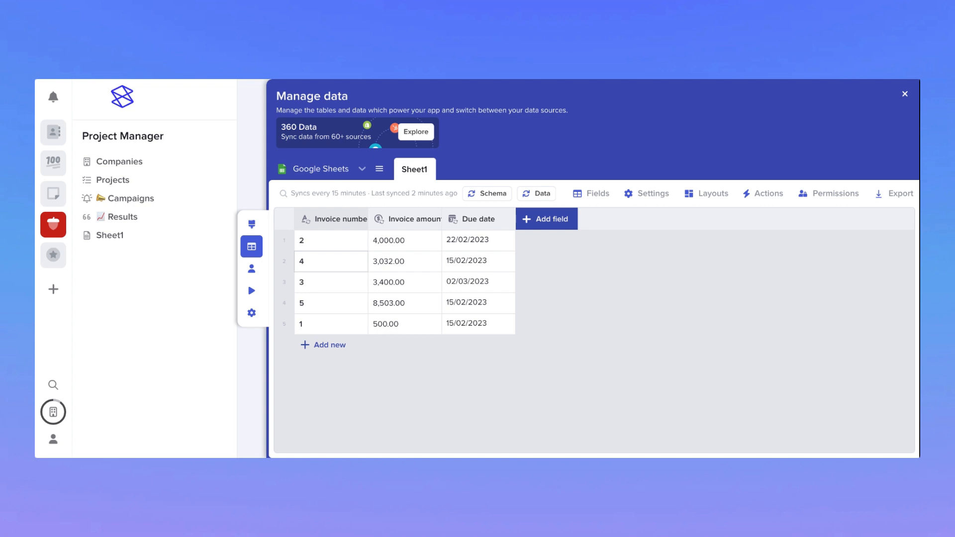
- Check the field type settings of Sheet1's Invoice amount and Due date columns without changing them
left_click(432, 219)
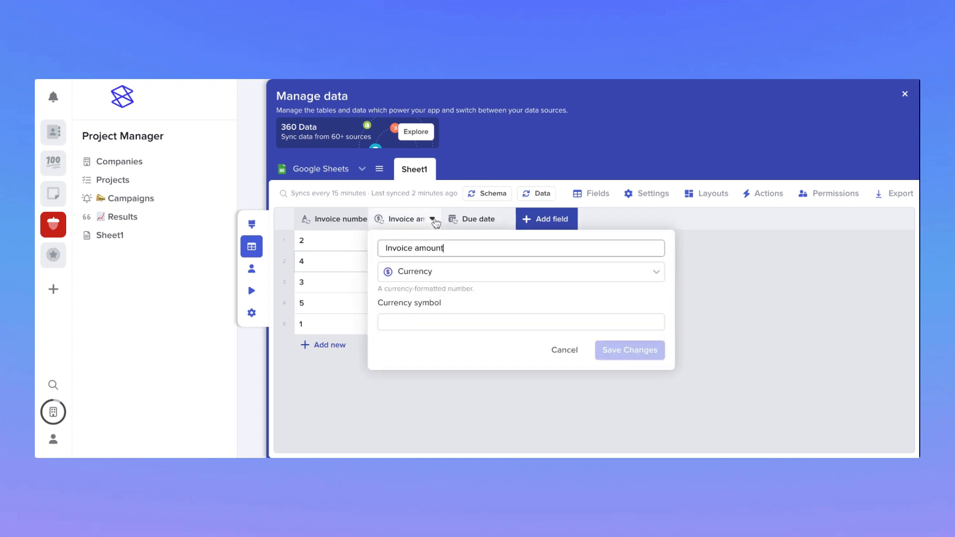
left_click(432, 219)
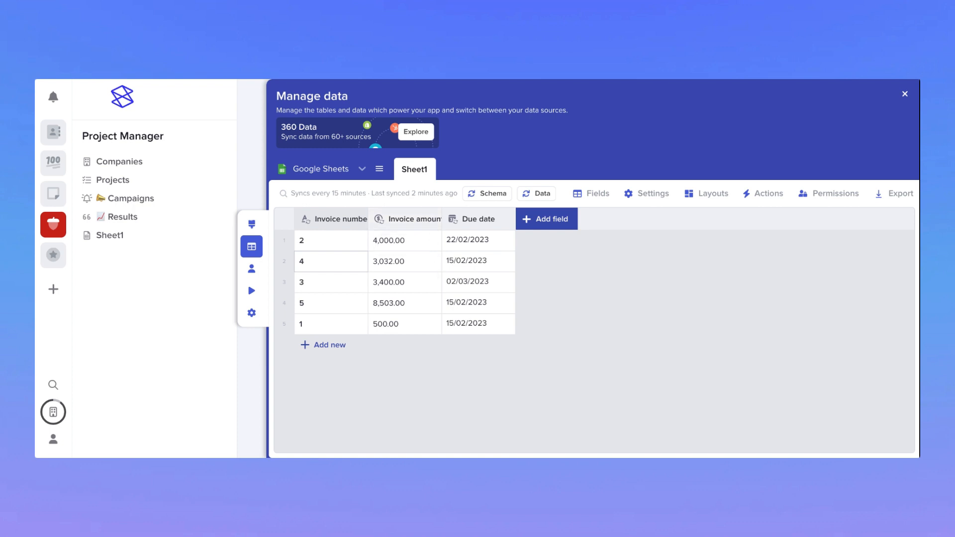
left_click(506, 220)
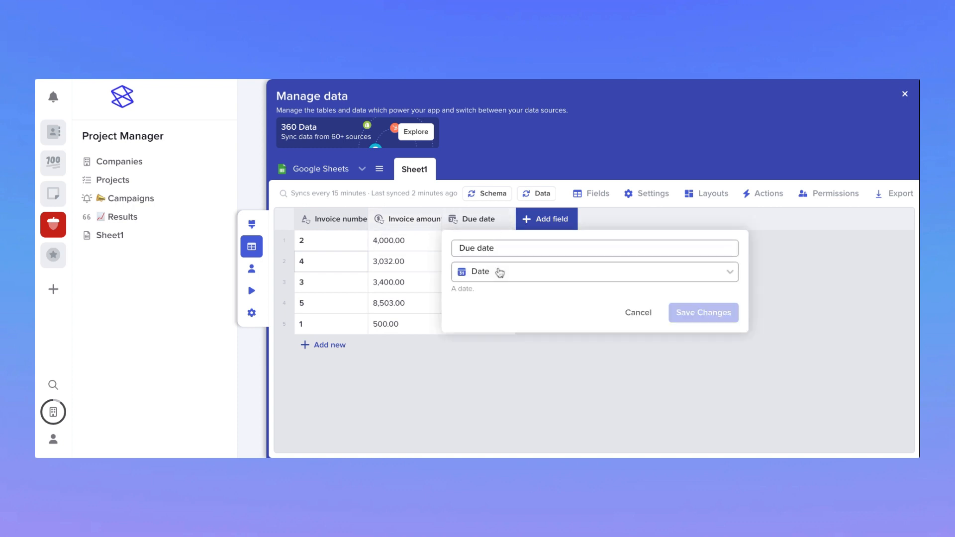
left_click(599, 393)
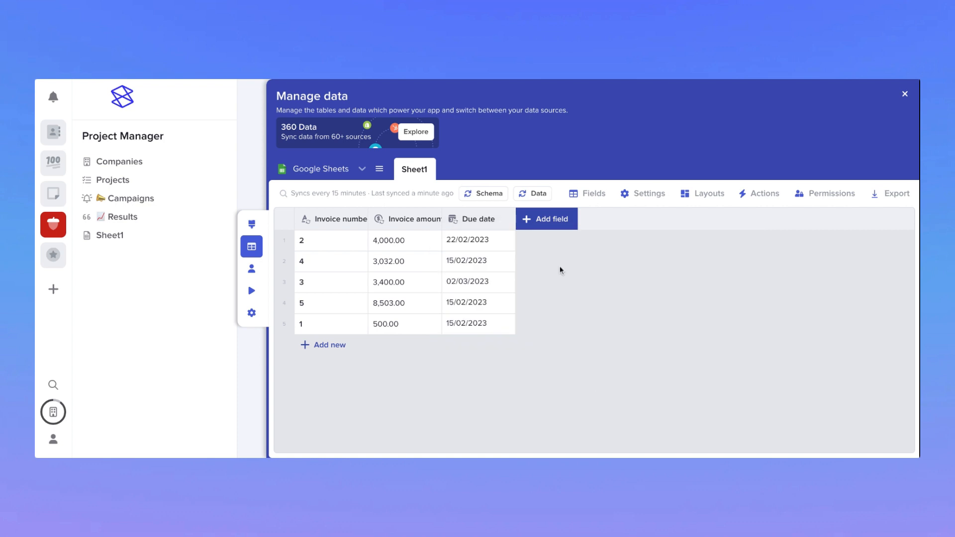
- Look through the new-field options and the list of managed fields for Sheet1
left_click(562, 226)
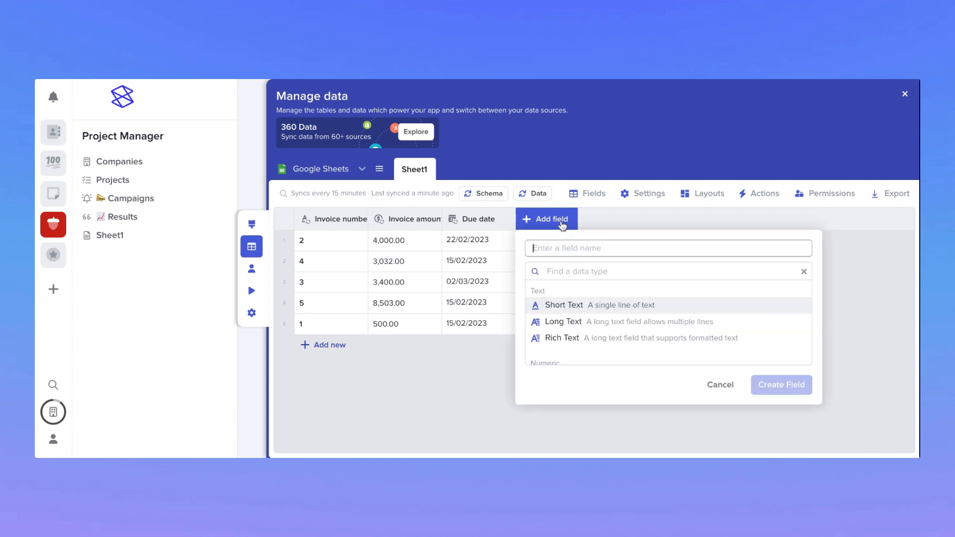
left_click(590, 202)
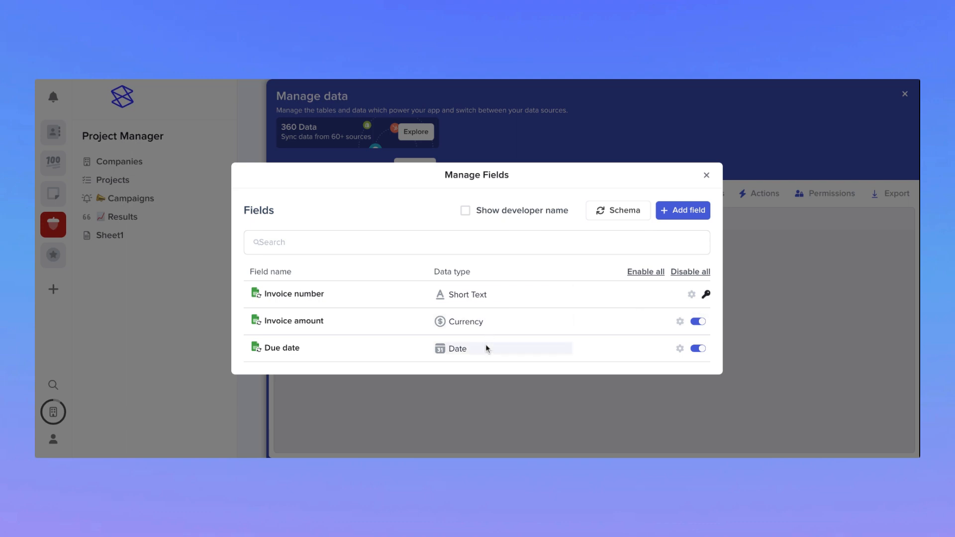
left_click(707, 175)
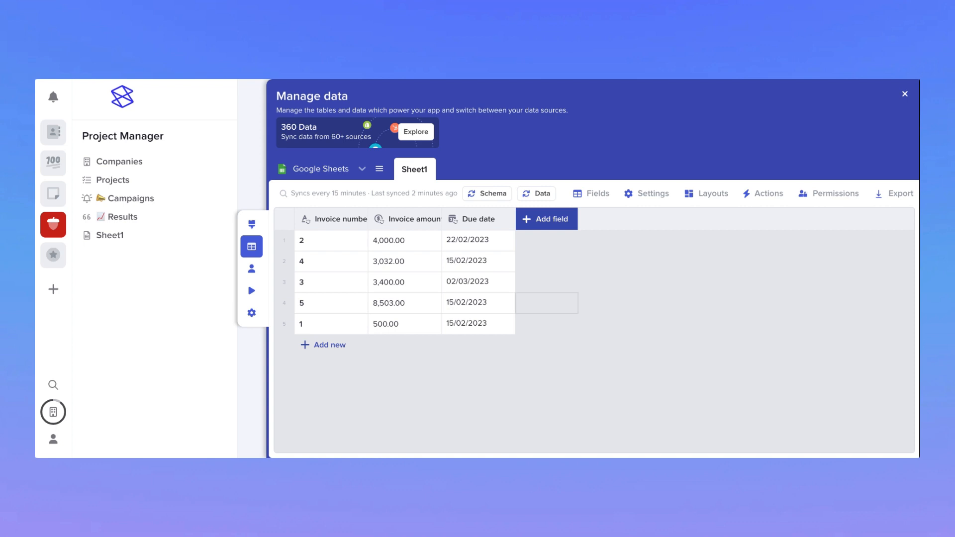
- Add an Invoices field of type Link to Multiple Records to the Stacker Tables Projects table, linked to Sheet1
left_click(361, 169)
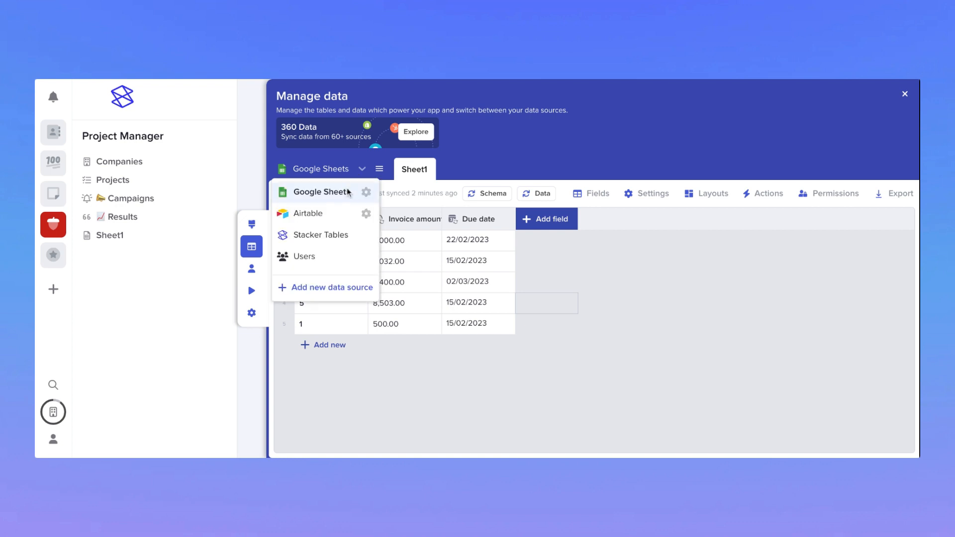
left_click(329, 237)
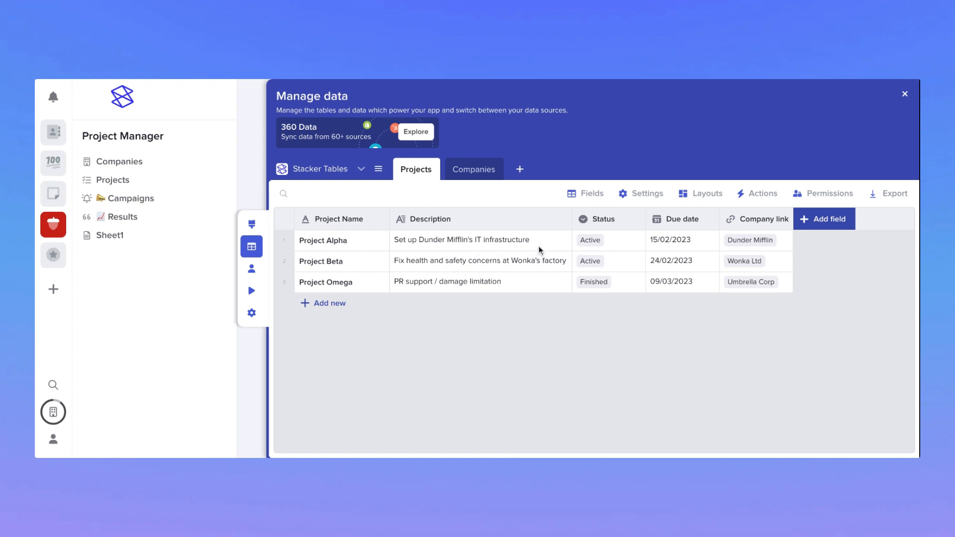
left_click(816, 224)
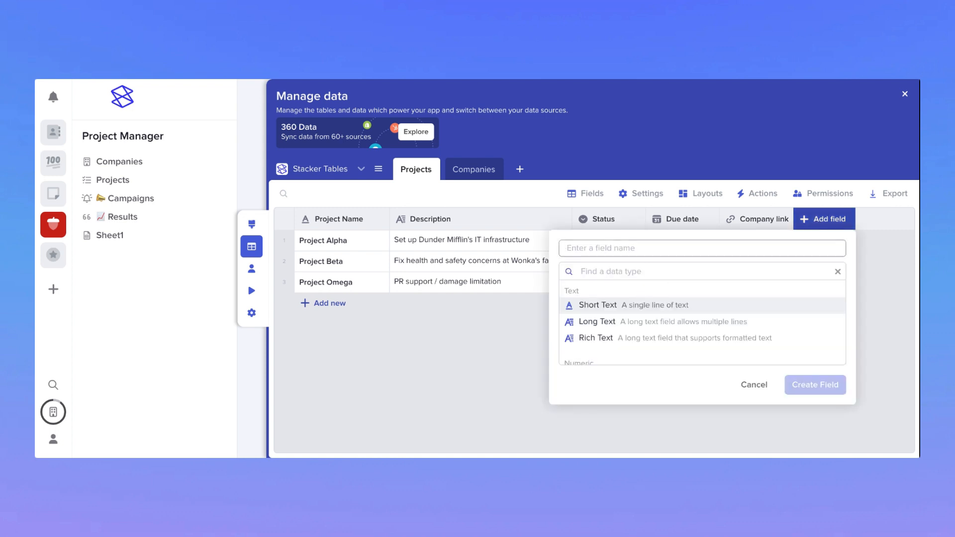
type("Invoices")
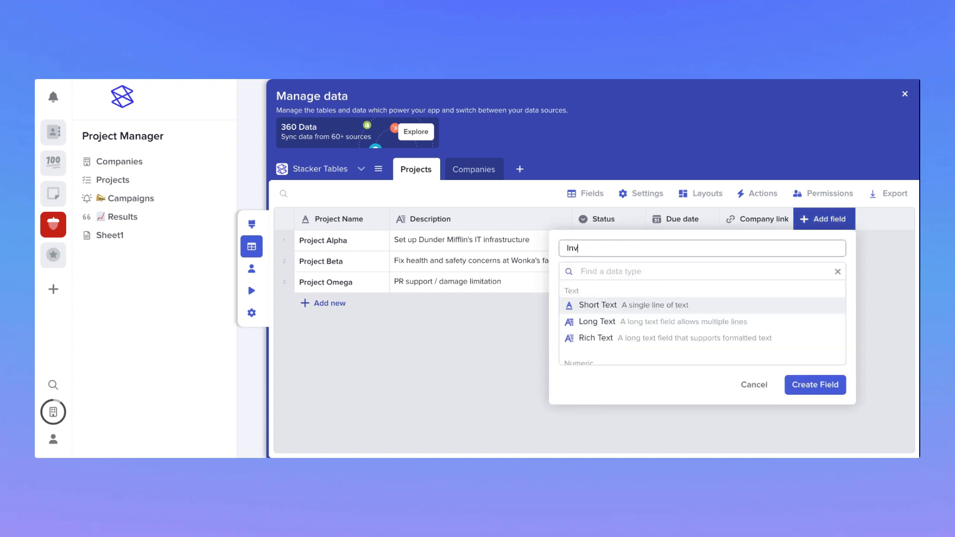
left_click(655, 273)
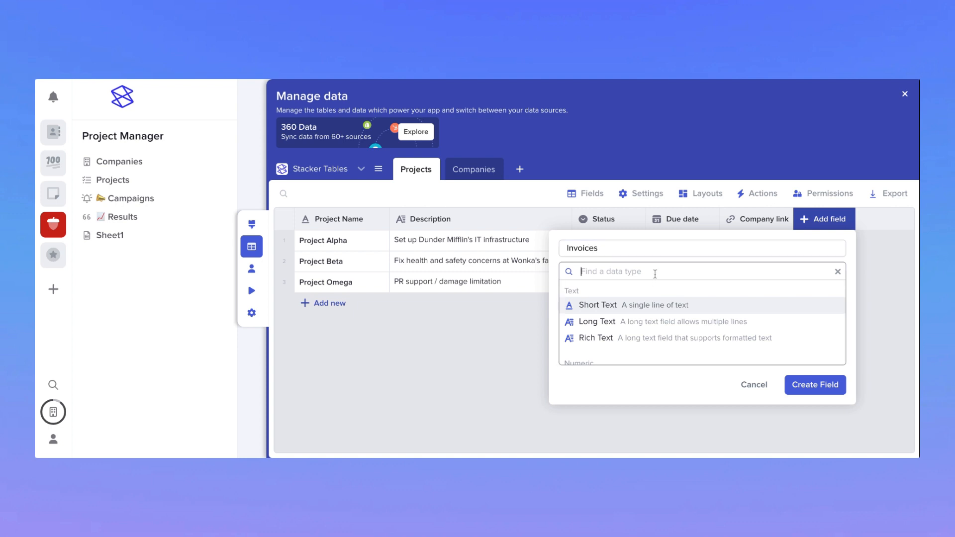
type("multi")
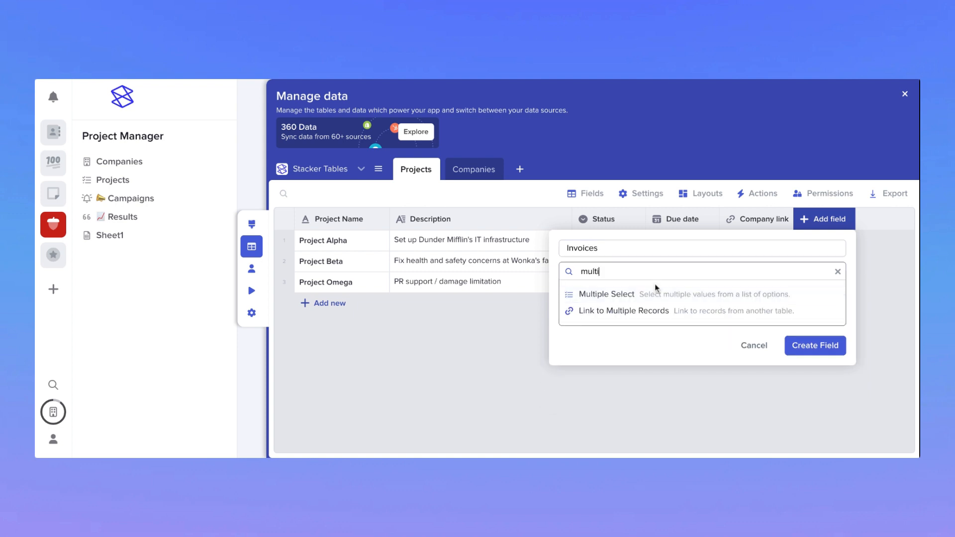
left_click(654, 310)
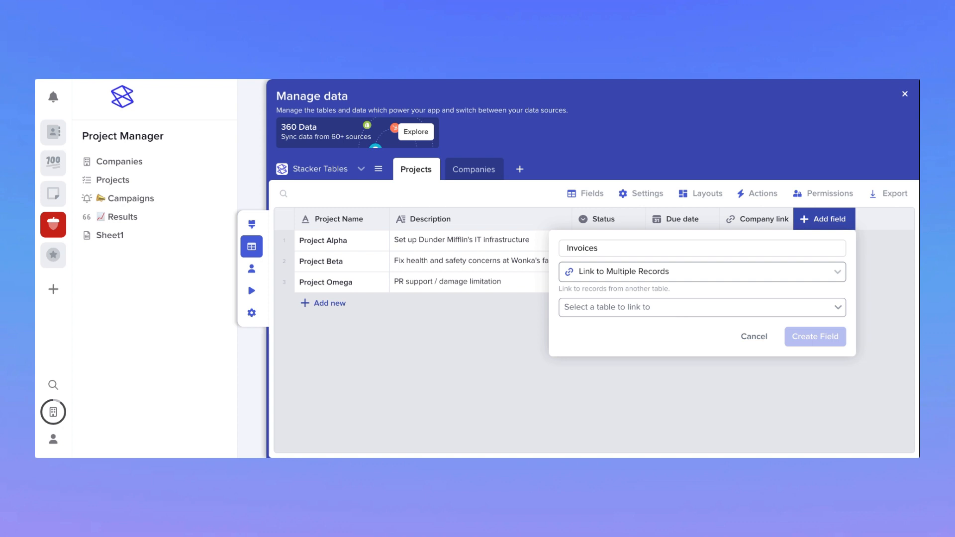
left_click(696, 307)
left_click(660, 397)
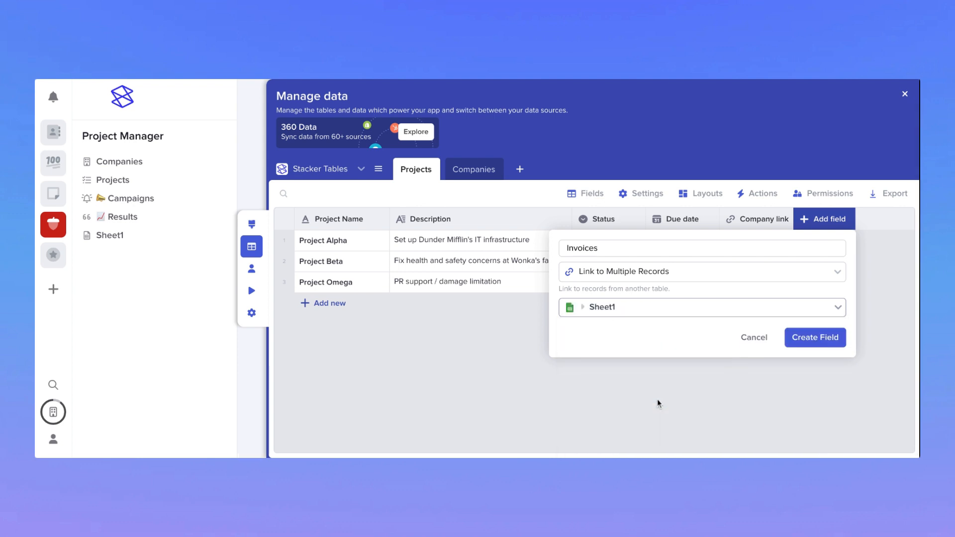
left_click(800, 352)
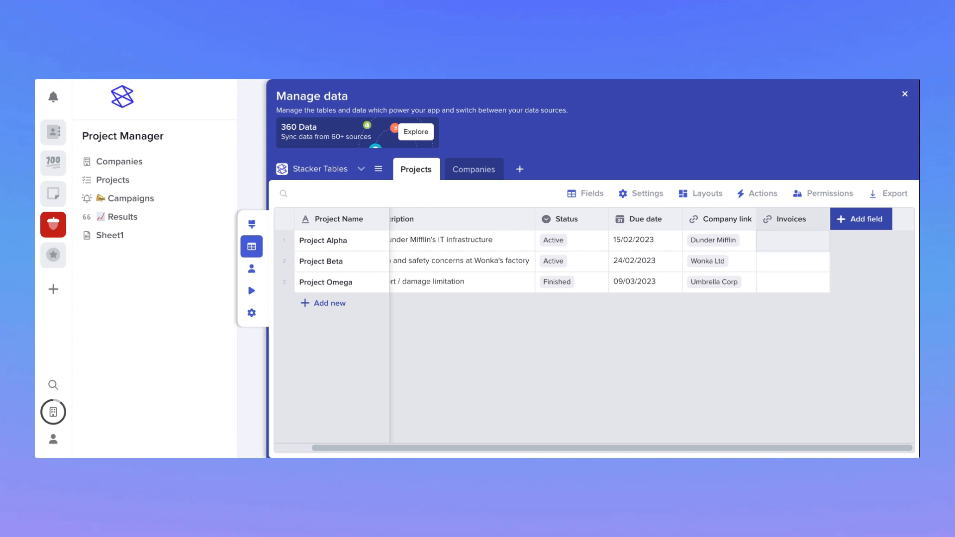
- Link invoices 1, 3 and 2 to Project Alpha in the Invoices field
left_click(793, 241)
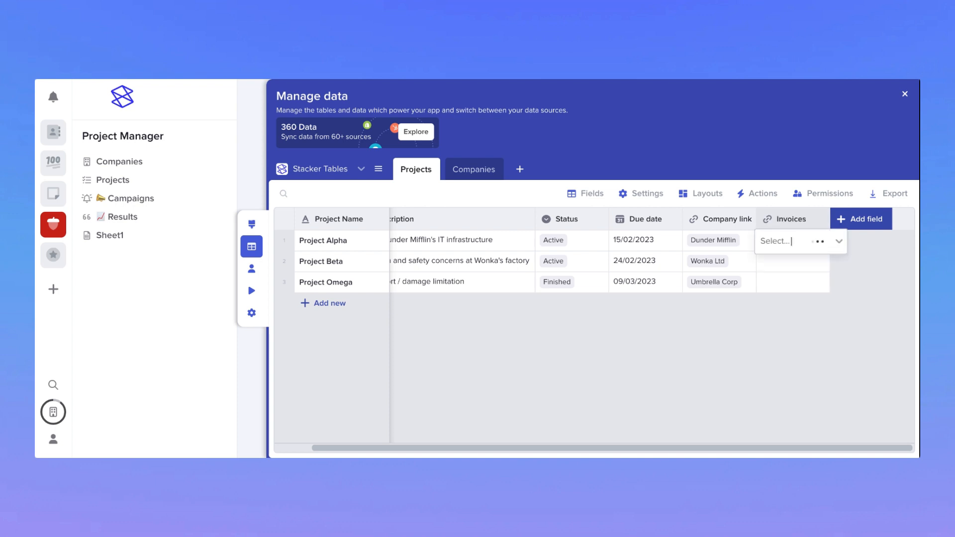
left_click(793, 241)
left_click(783, 270)
left_click(801, 247)
left_click(797, 285)
left_click(814, 243)
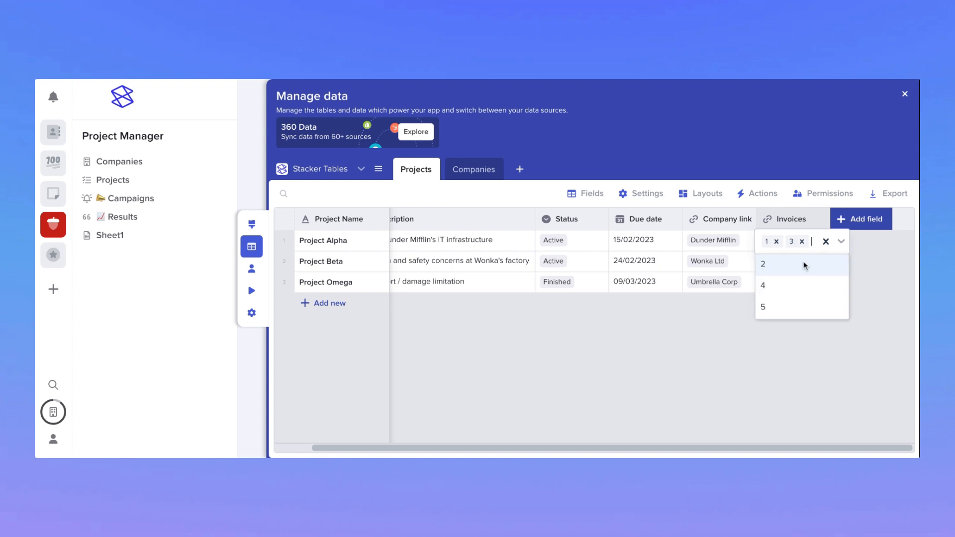
left_click(803, 264)
- Link invoice 4 to Project Beta and invoice 5 to Project Omega, and leave the data manager
left_click(786, 266)
left_click(786, 266)
left_click(789, 267)
left_click(780, 348)
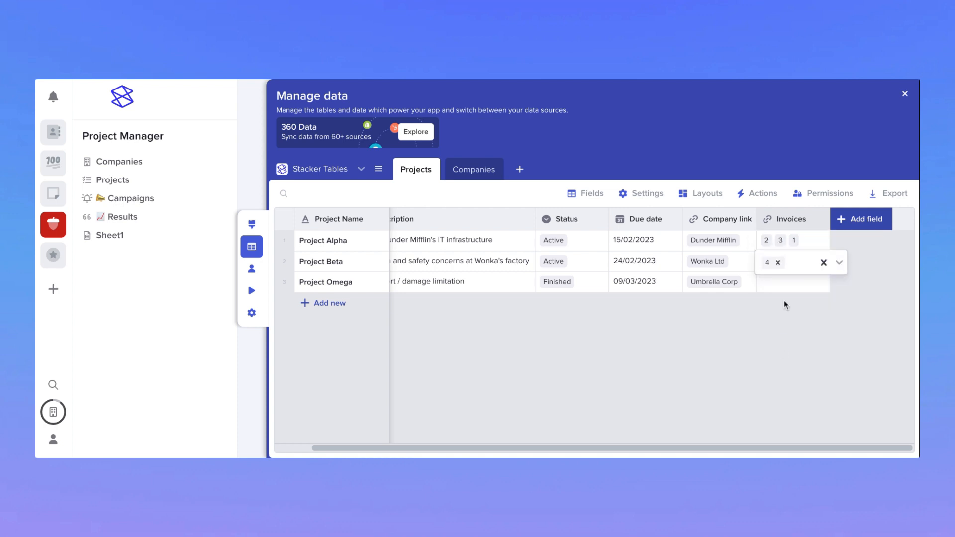
left_click(788, 283)
left_click(788, 284)
left_click(782, 391)
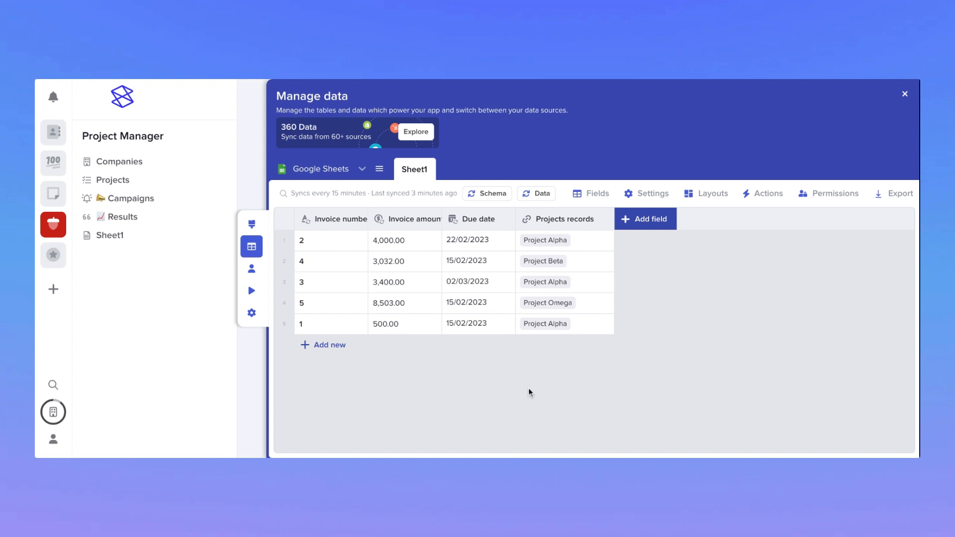
left_click(251, 246)
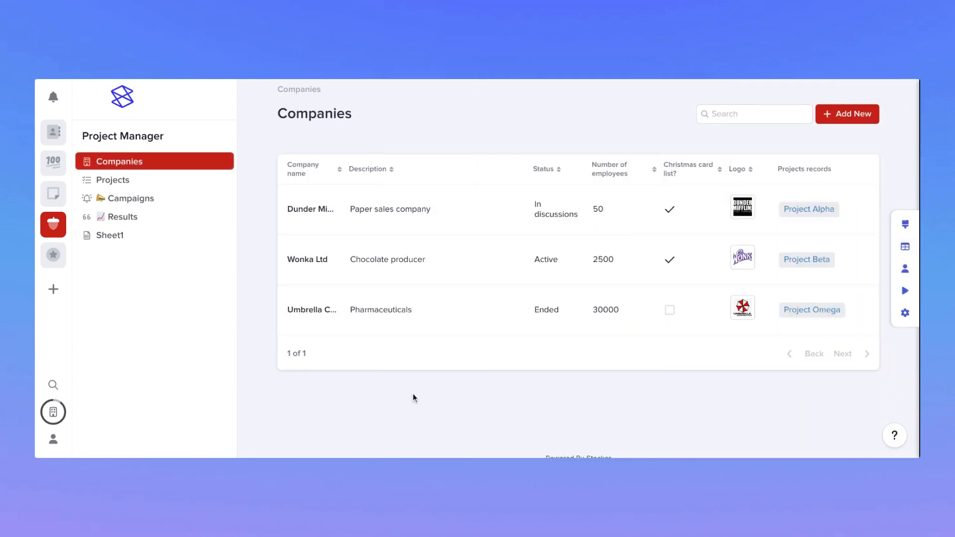